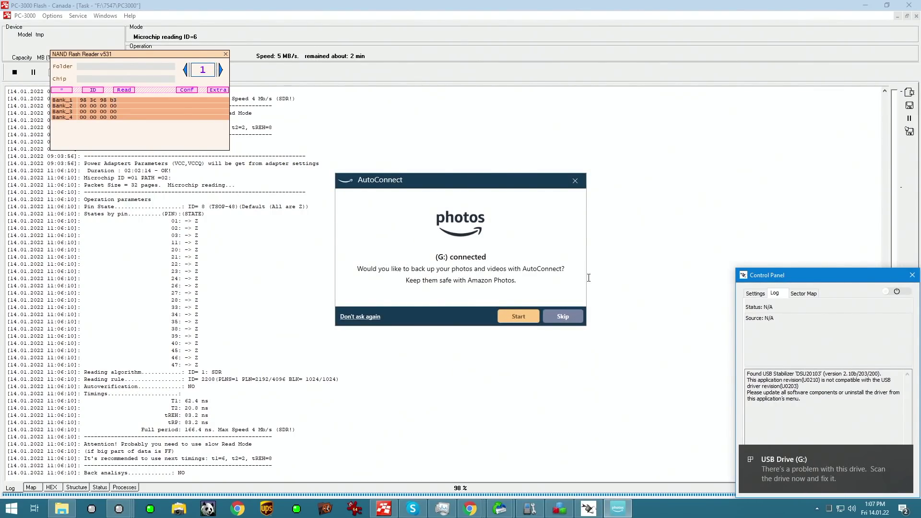
Dismiss the photo backup prompt, then open Visual Nand Reconstructor's Pattern writer with the 58 GB Generic STORAGE DEVICE USB Device as destination
{"action": "left_click", "coordinate": [563, 317]}
{"action": "left_click", "coordinate": [12, 508]}
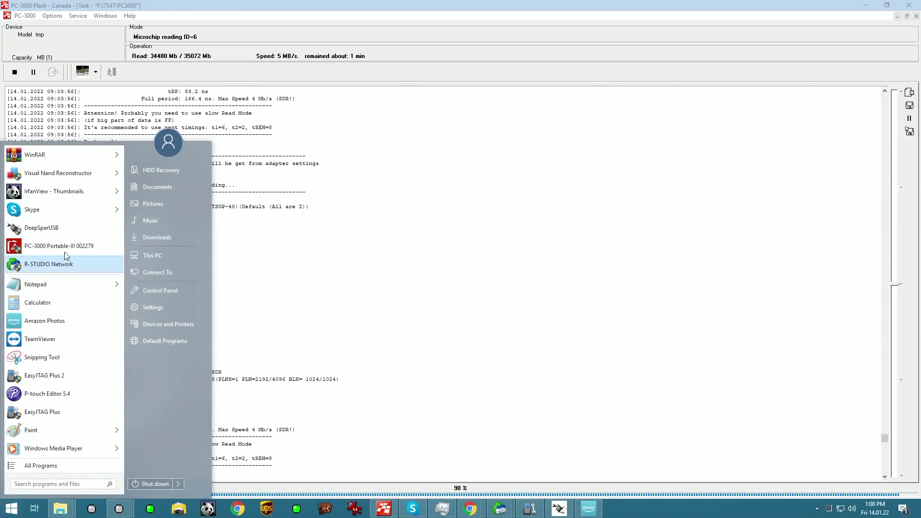
{"action": "left_click", "coordinate": [67, 173]}
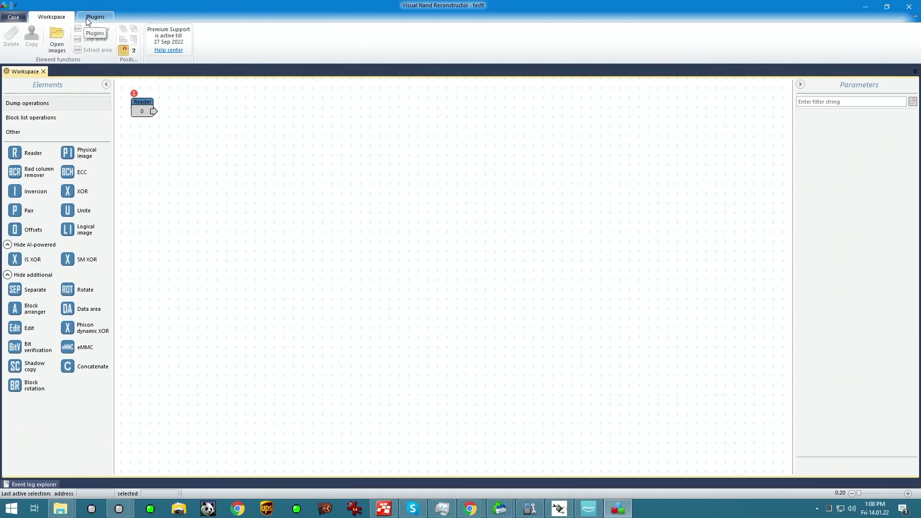
{"action": "left_click", "coordinate": [96, 13]}
{"action": "left_click", "coordinate": [67, 38]}
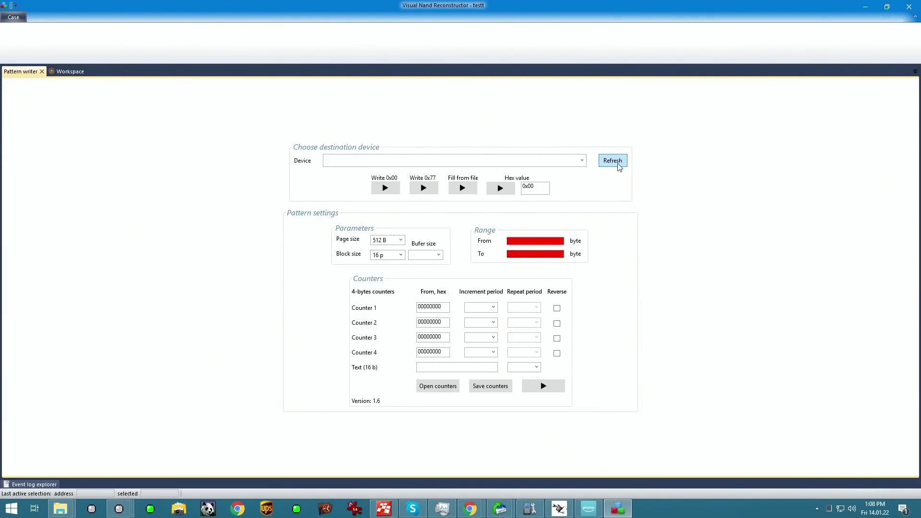
{"action": "left_click", "coordinate": [582, 160]}
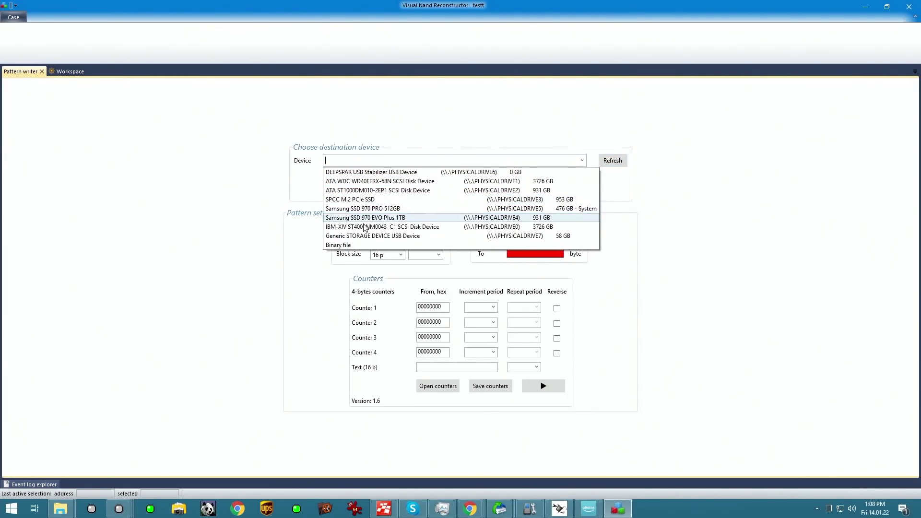
{"action": "left_click", "coordinate": [385, 236]}
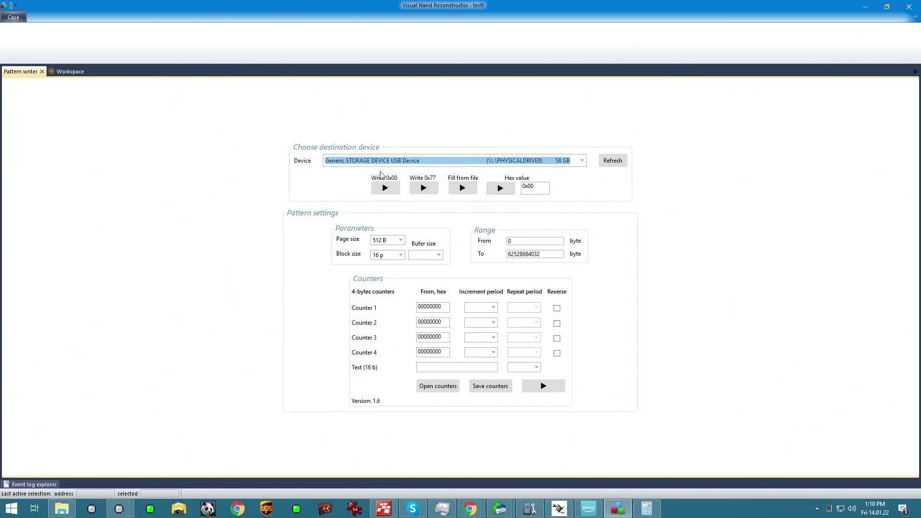
{"action": "double_click", "coordinate": [548, 253]}
{"action": "key", "text": "ctrl+v"}
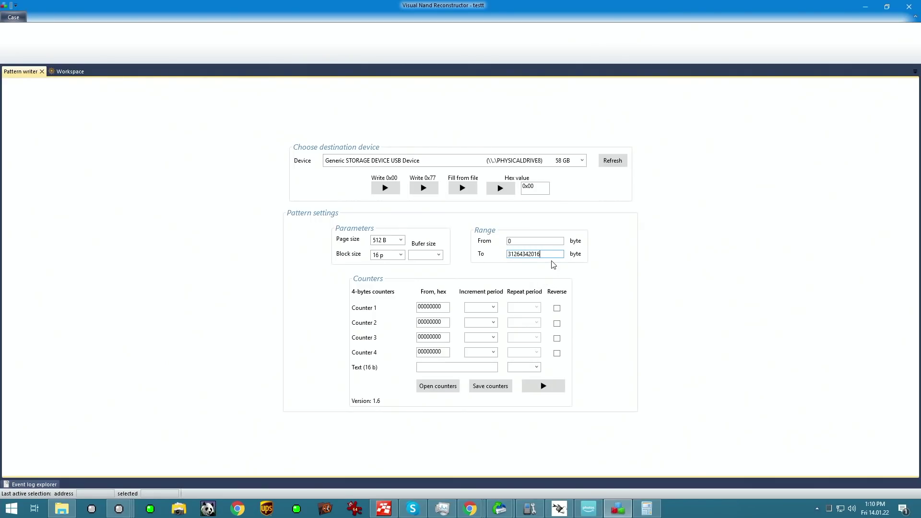
{"action": "left_click", "coordinate": [424, 187]}
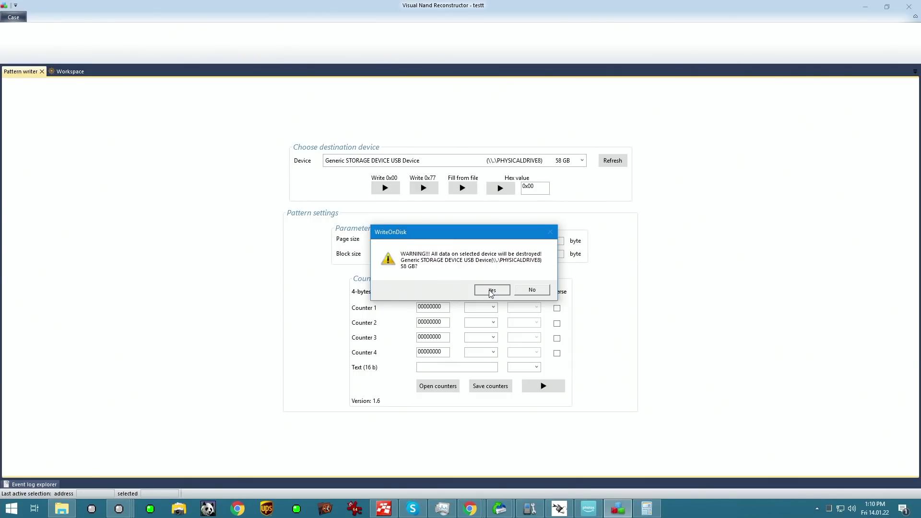
{"action": "left_click", "coordinate": [492, 290]}
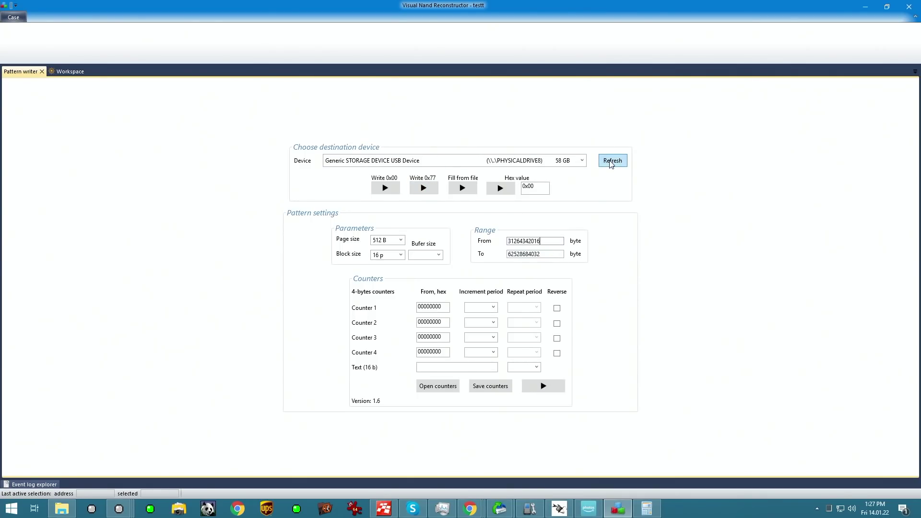
{"action": "left_click", "coordinate": [384, 189]}
{"action": "left_click", "coordinate": [494, 289]}
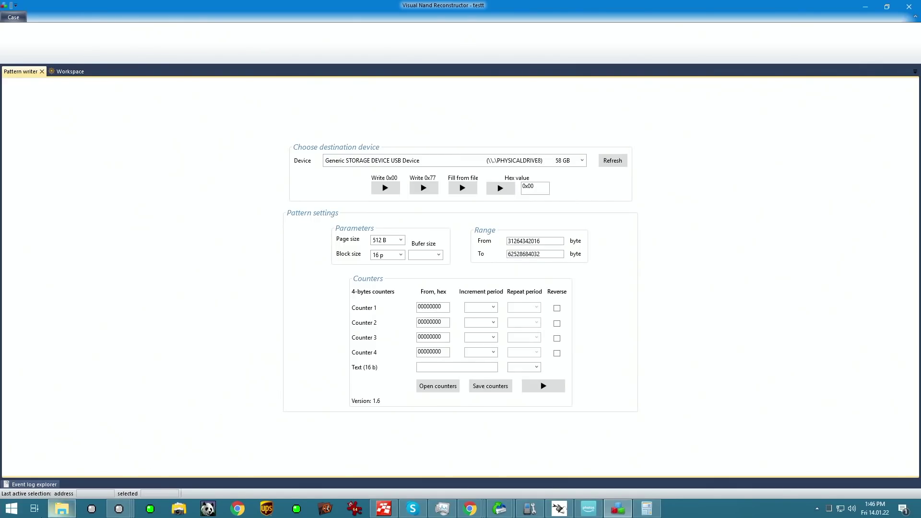
Launch R-STUDIO Network
{"action": "left_click", "coordinate": [13, 510]}
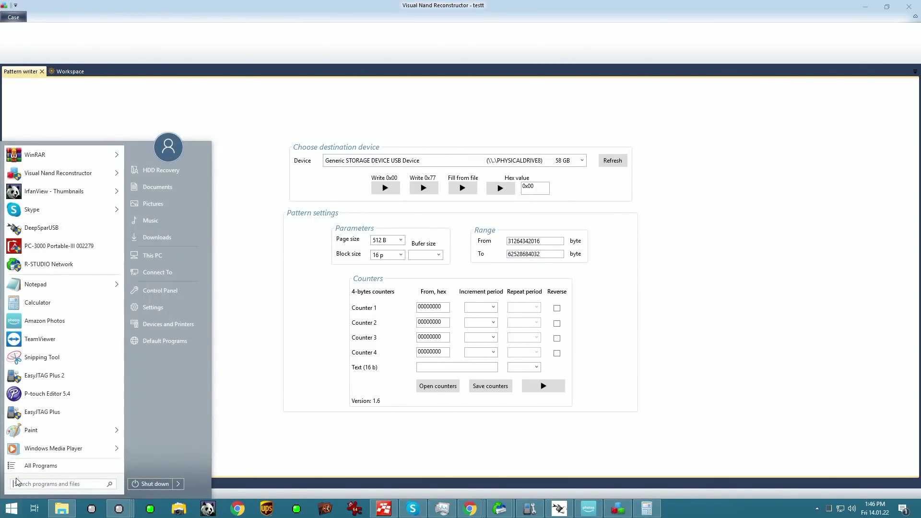
{"action": "right_click", "coordinate": [45, 267]}
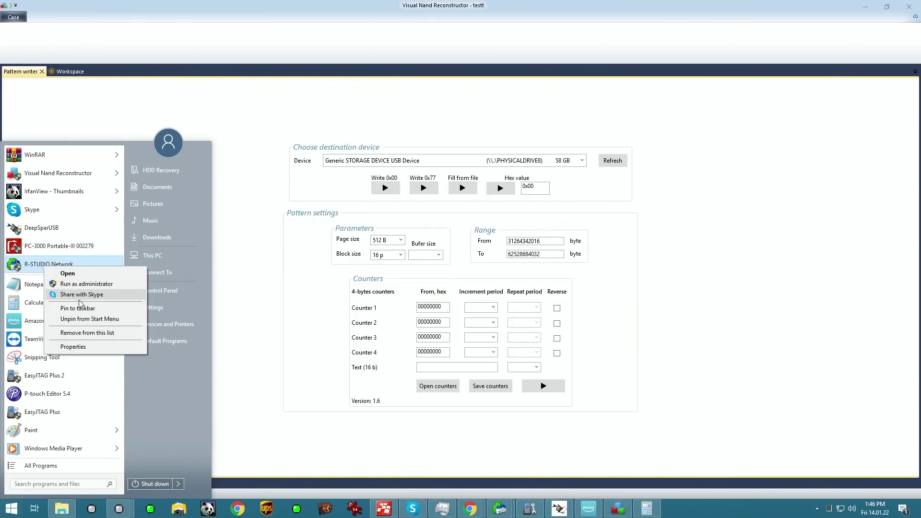
{"action": "left_click", "coordinate": [27, 264]}
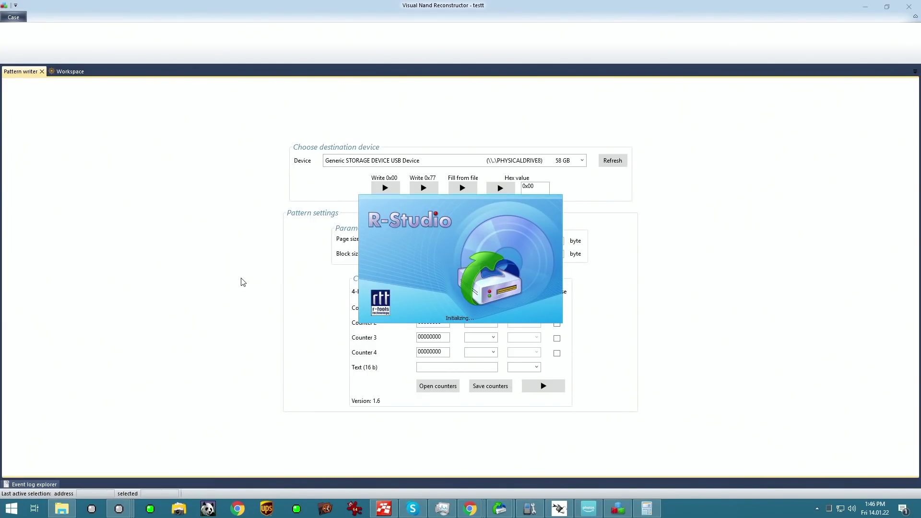
Open volume H: of the Generic STORAGE DEVICE in the maximized hex editor and inspect the written pattern through its sectors
{"action": "scroll", "coordinate": [225, 317], "scroll_direction": "down", "scroll_amount": 2}
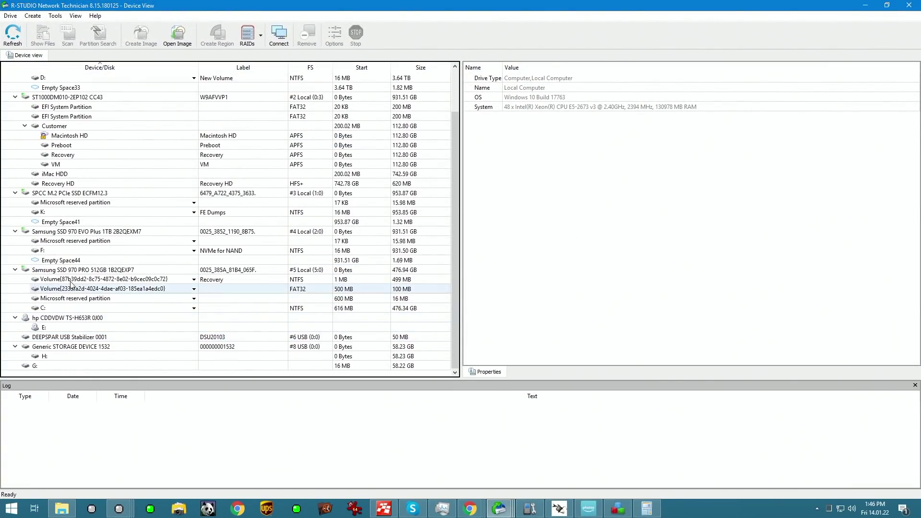
{"action": "left_click", "coordinate": [374, 349]}
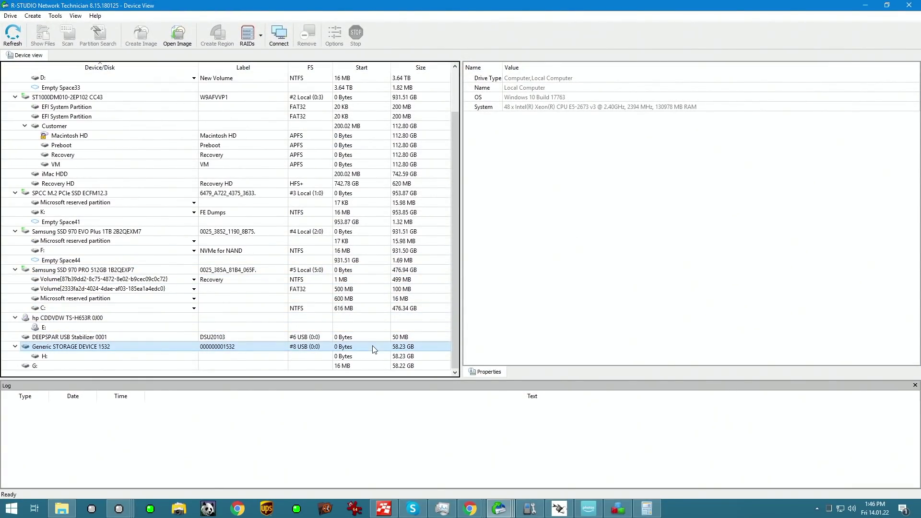
{"action": "left_click", "coordinate": [374, 356]}
{"action": "right_click", "coordinate": [45, 357]}
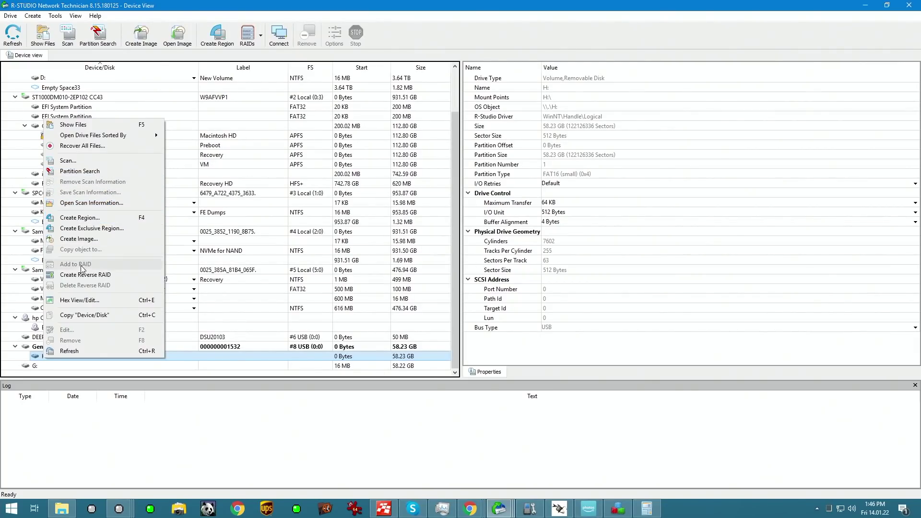
{"action": "left_click", "coordinate": [96, 300]}
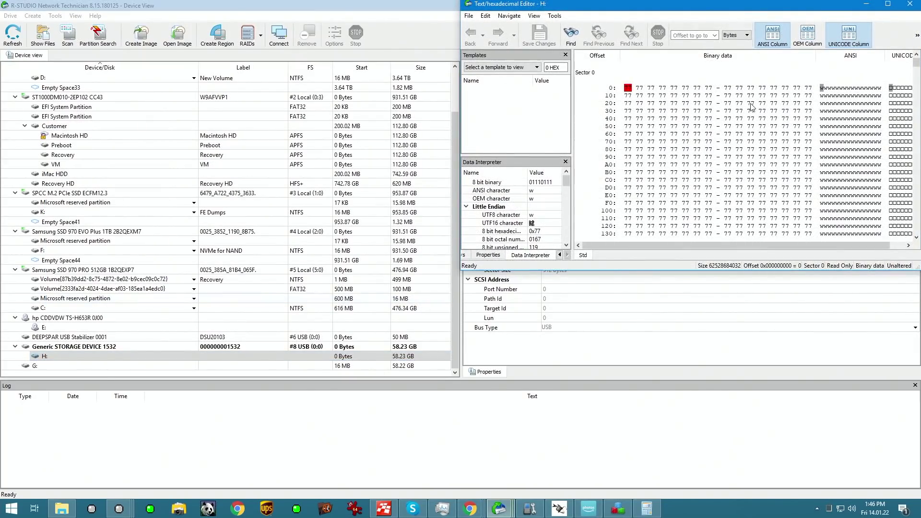
{"action": "left_click", "coordinate": [888, 4]}
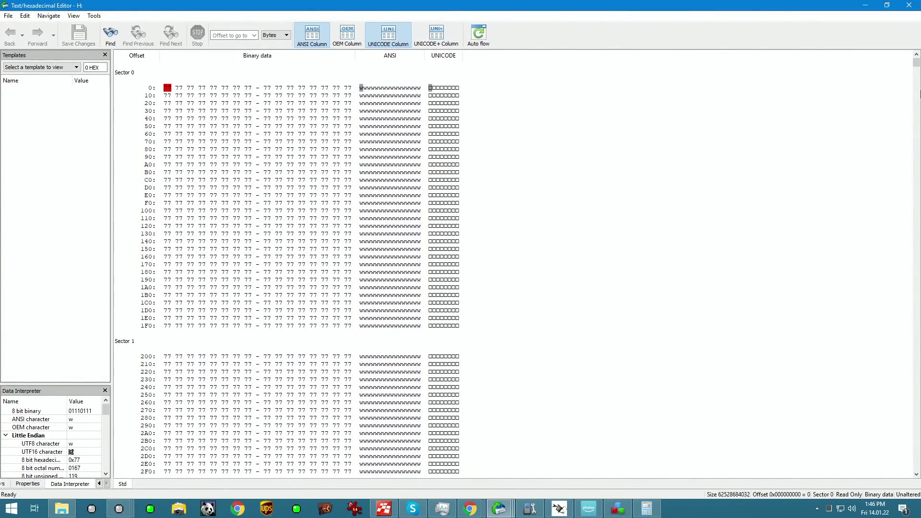
{"action": "left_click_drag", "start_coordinate": [917, 66], "coordinate": [918, 446]}
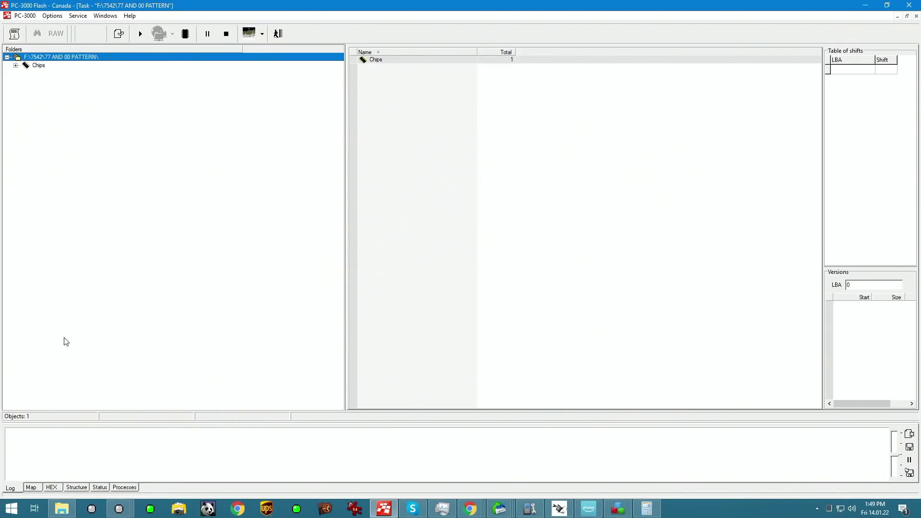
Read the chip ID of the unknown chip in the PC-3000 Flash task "77 AND 00 PATTERN", keeping the default ID-reading settings
{"action": "left_click", "coordinate": [51, 66]}
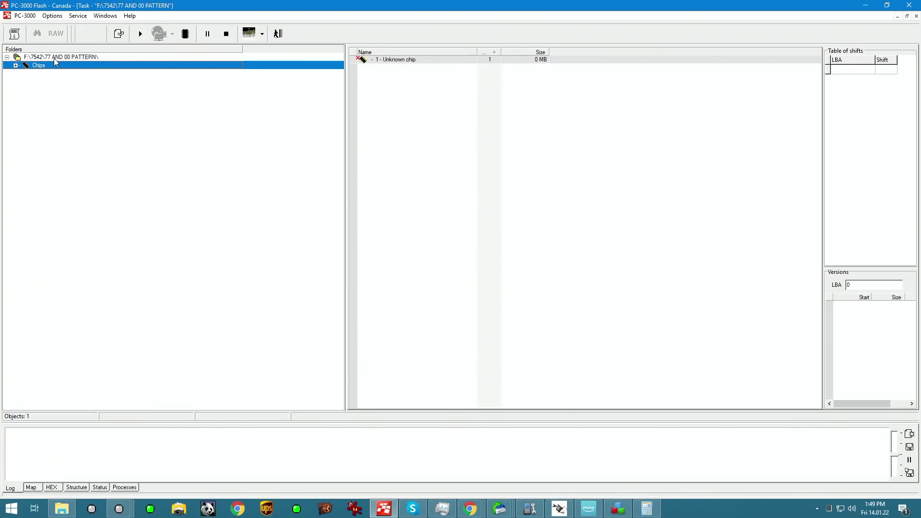
{"action": "left_click", "coordinate": [15, 65]}
{"action": "right_click", "coordinate": [35, 73]}
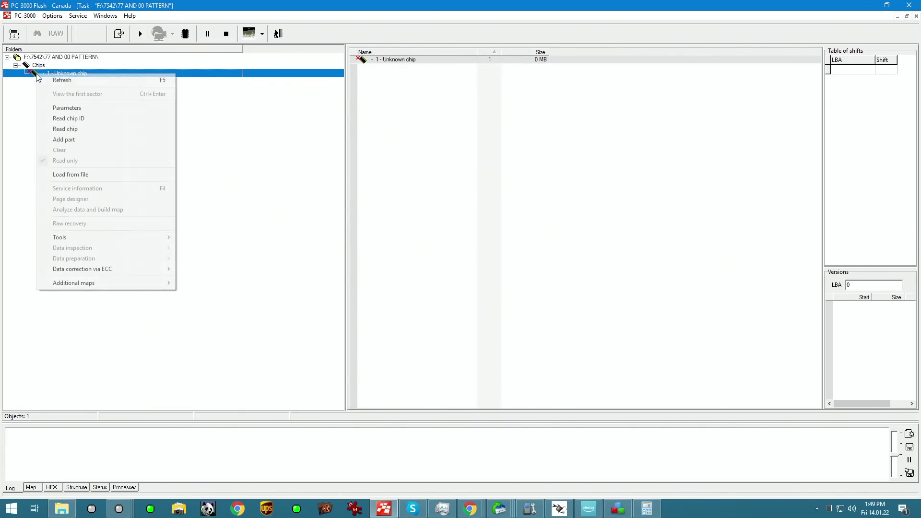
{"action": "left_click", "coordinate": [79, 119]}
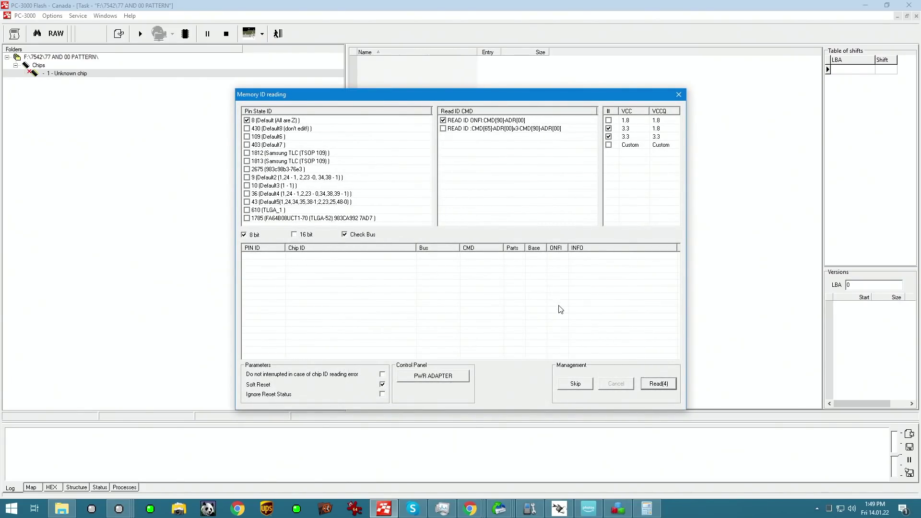
{"action": "left_click", "coordinate": [655, 384]}
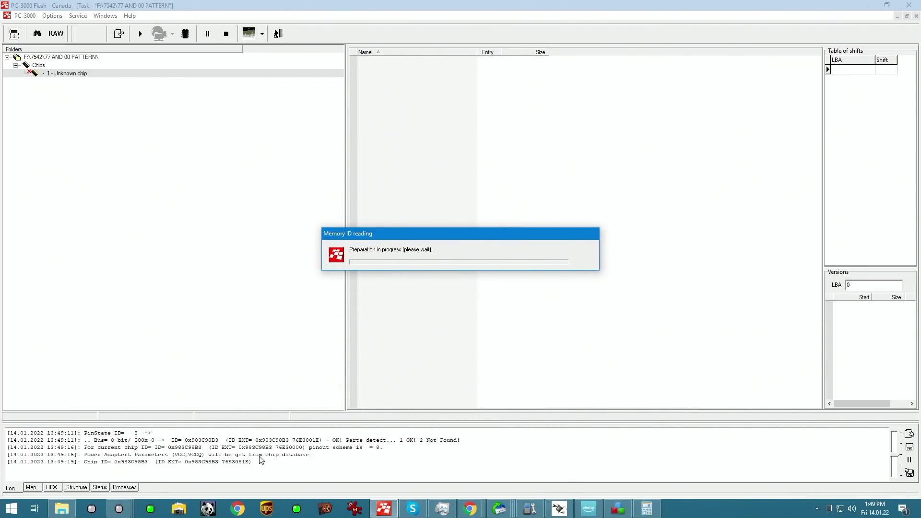
Read the identified chip in direct reading mode with the Default (Optimal) reading speed
{"action": "right_click", "coordinate": [50, 75]}
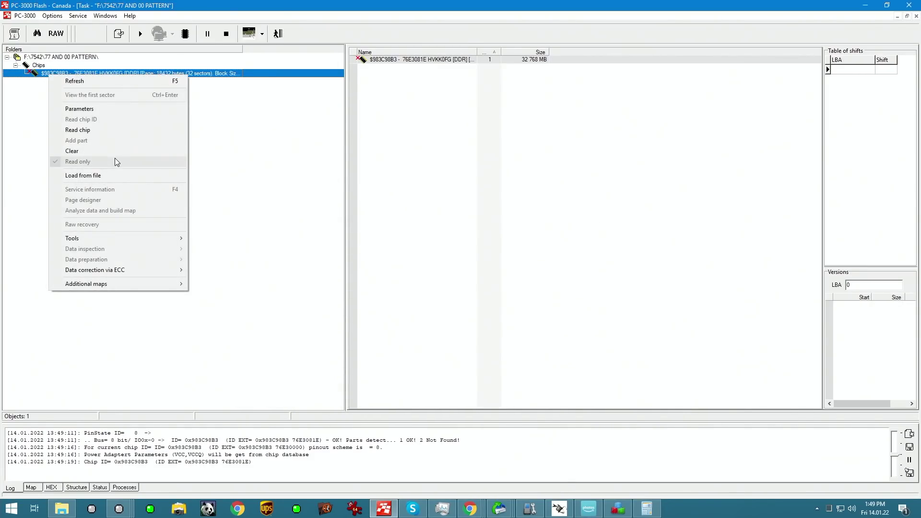
{"action": "left_click", "coordinate": [100, 130]}
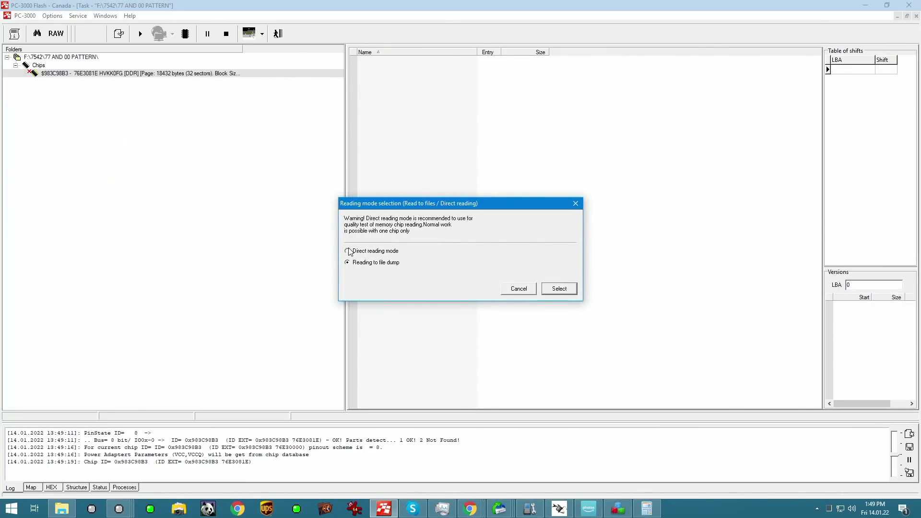
{"action": "left_click", "coordinate": [556, 289]}
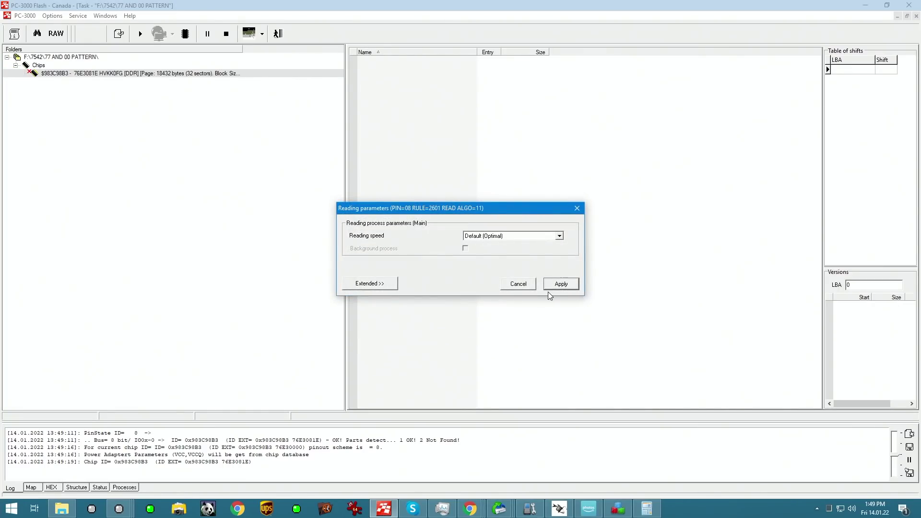
{"action": "left_click", "coordinate": [576, 288]}
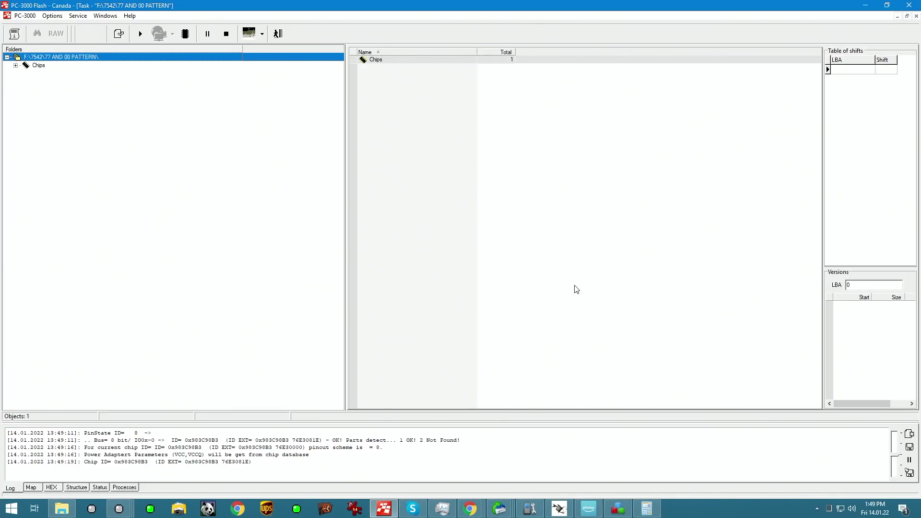
Open the chip in the Page designer and display its data as a bitmap in BitView
{"action": "left_click", "coordinate": [23, 66]}
{"action": "left_click", "coordinate": [16, 65]}
{"action": "left_click", "coordinate": [33, 73]}
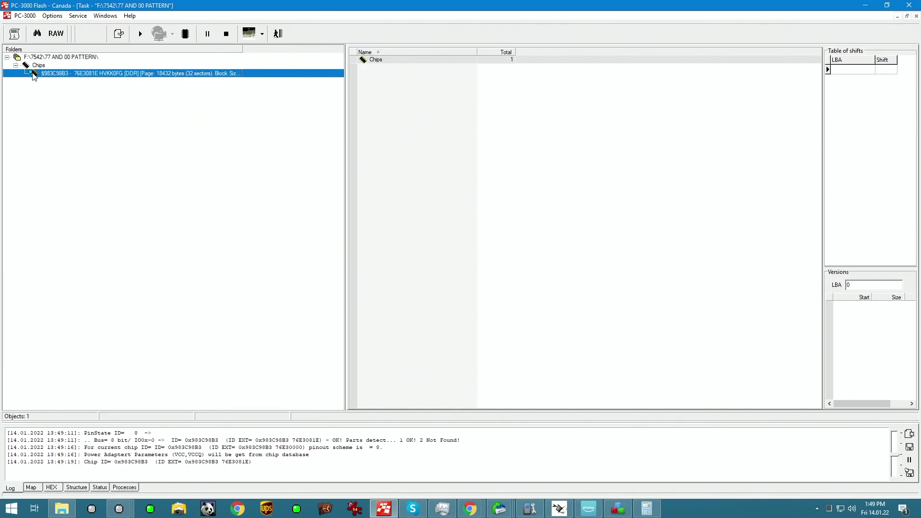
{"action": "right_click", "coordinate": [58, 74]}
{"action": "left_click", "coordinate": [142, 202]}
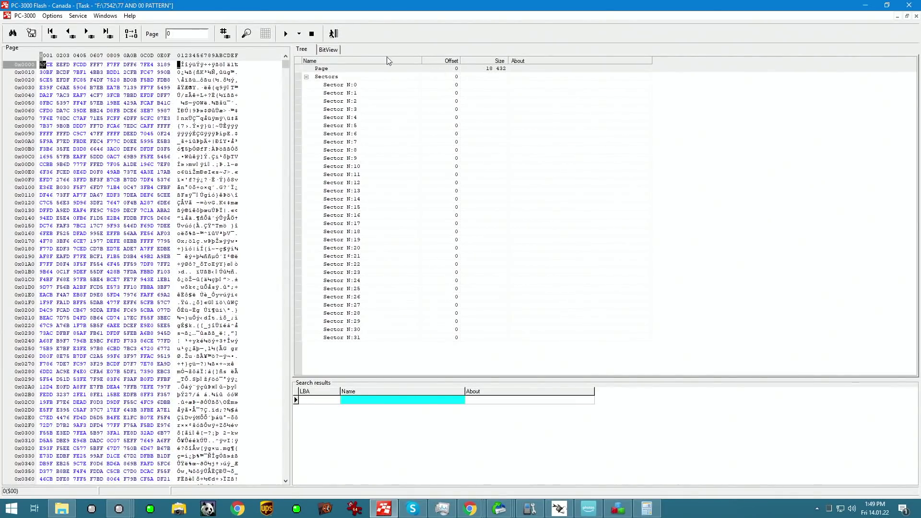
{"action": "left_click", "coordinate": [328, 49]}
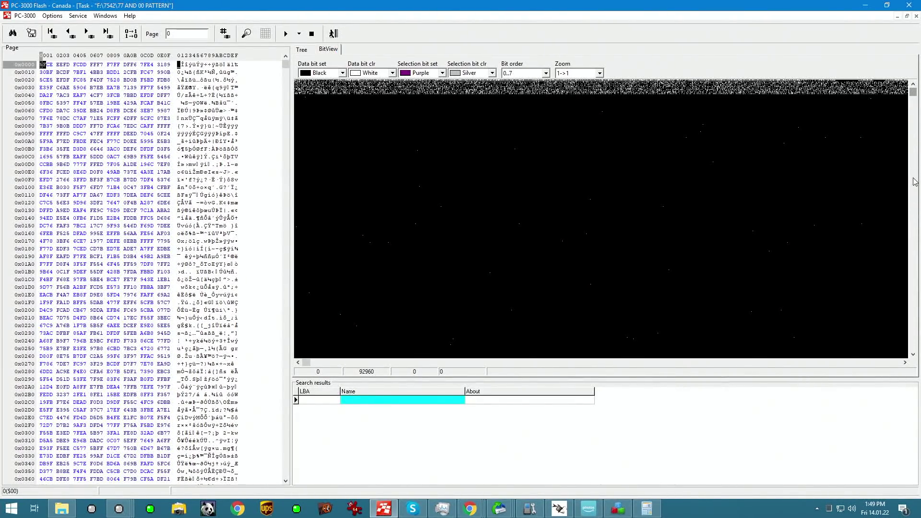
Examine the chip's bitmap at several offsets and across the page width for traces of the written pattern
{"action": "left_click", "coordinate": [915, 210]}
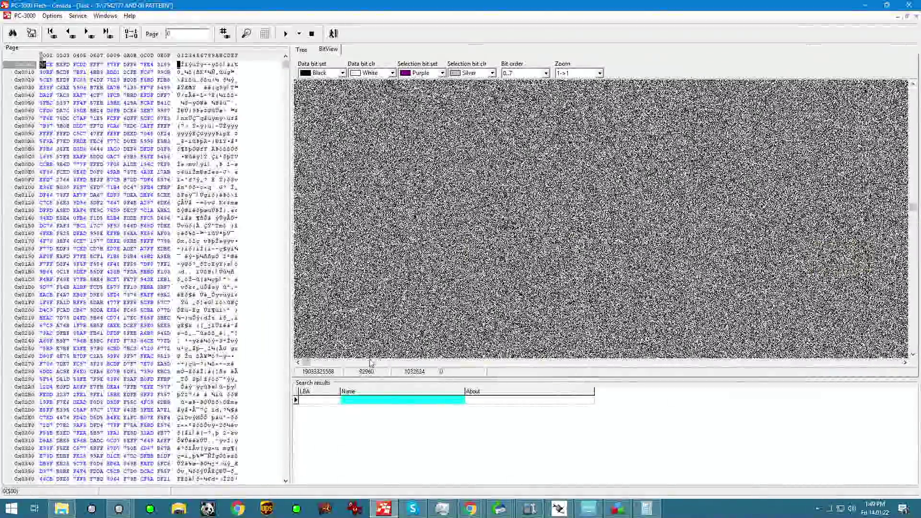
{"action": "left_click_drag", "start_coordinate": [371, 363], "coordinate": [341, 365]}
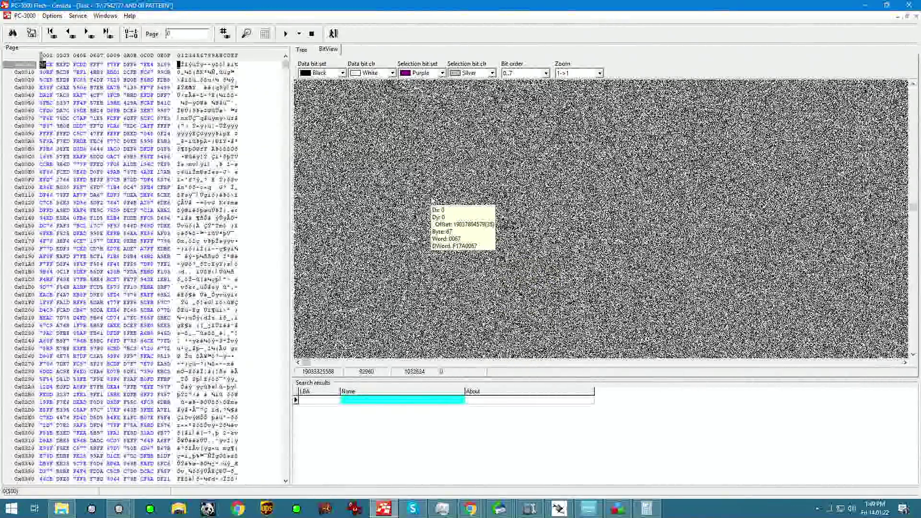
{"action": "left_click", "coordinate": [364, 199]}
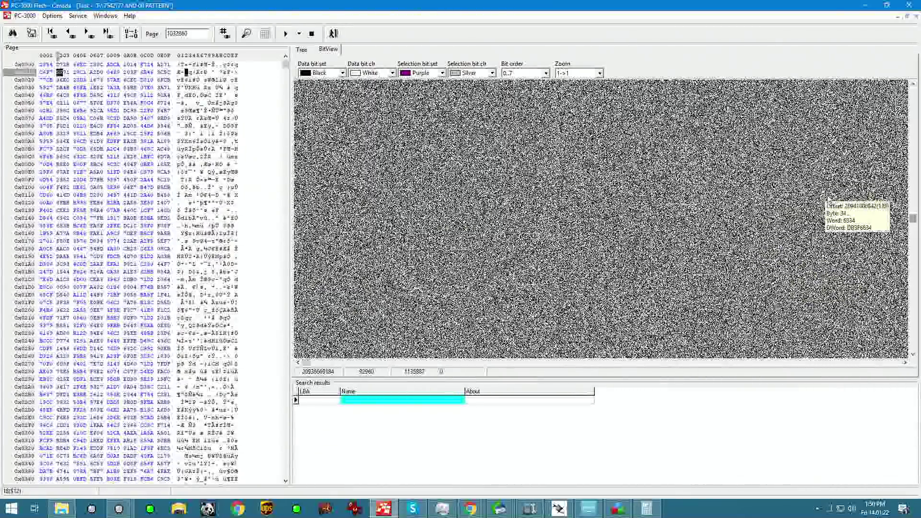
{"action": "left_click_drag", "start_coordinate": [913, 219], "coordinate": [915, 313]}
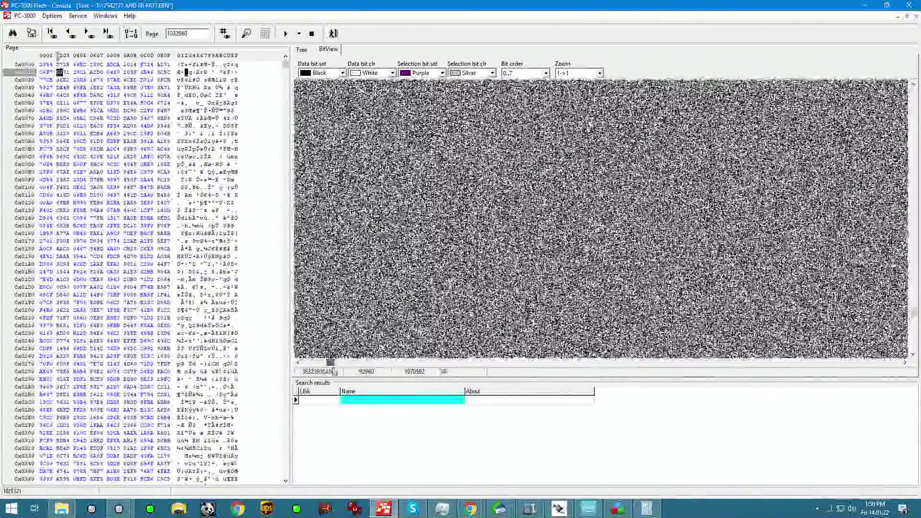
{"action": "left_click_drag", "start_coordinate": [335, 371], "coordinate": [263, 385]}
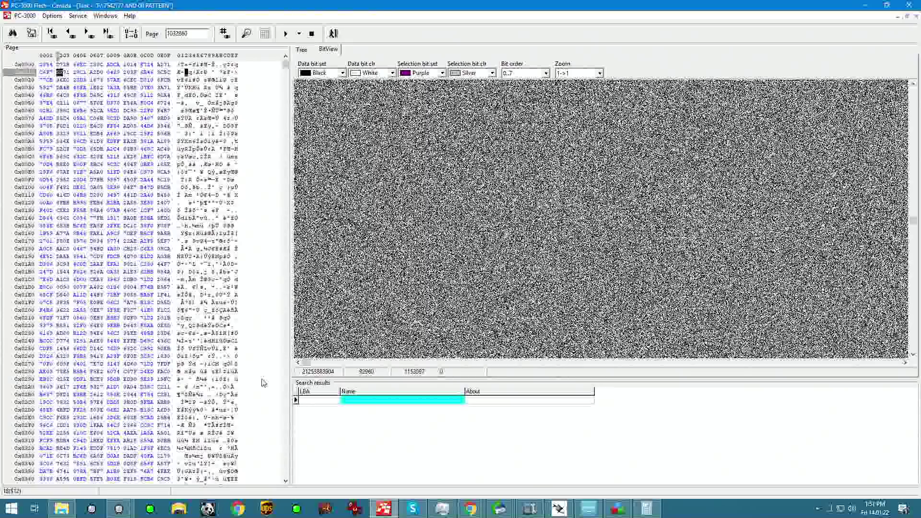
{"action": "mouse_move", "coordinate": [369, 219]}
{"action": "mouse_move", "coordinate": [364, 193]}
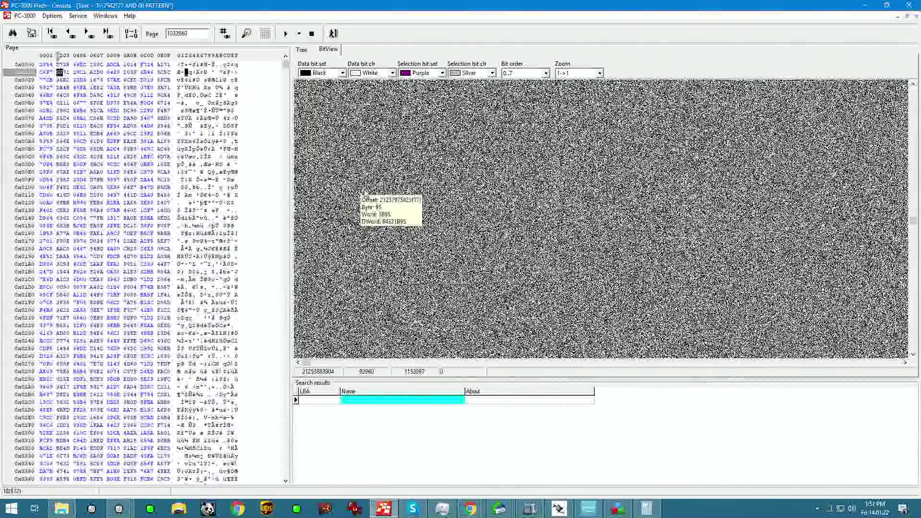
{"action": "left_click_drag", "start_coordinate": [305, 363], "coordinate": [796, 363]}
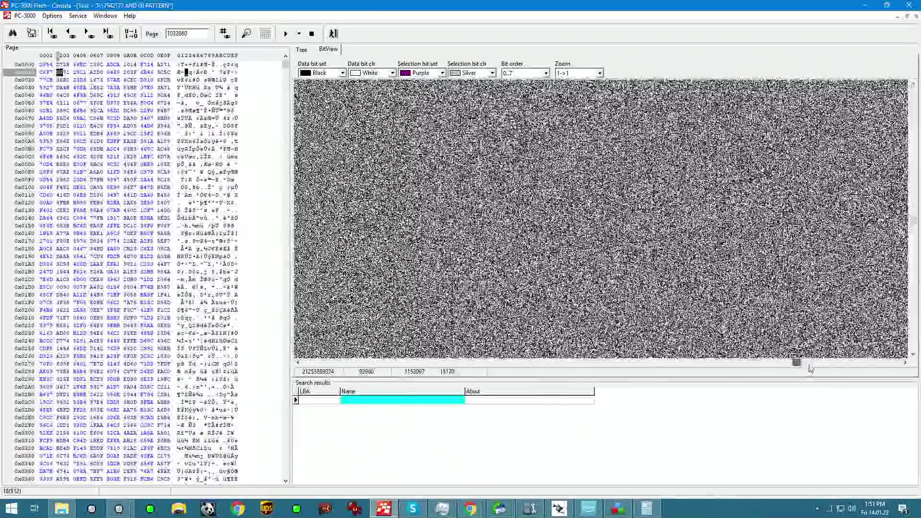